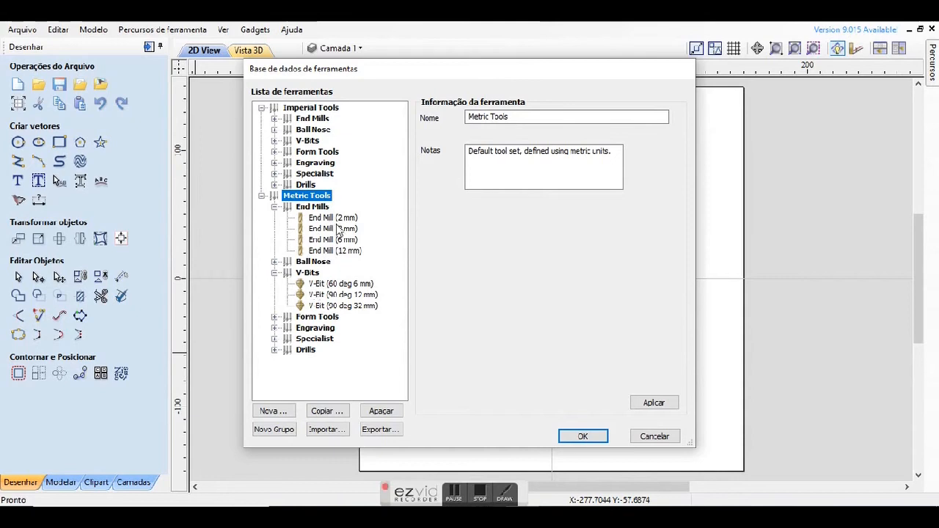
Step: Create a new tool of type Topo Raso in the End Mills group under Metric Tools
left_click(314, 207)
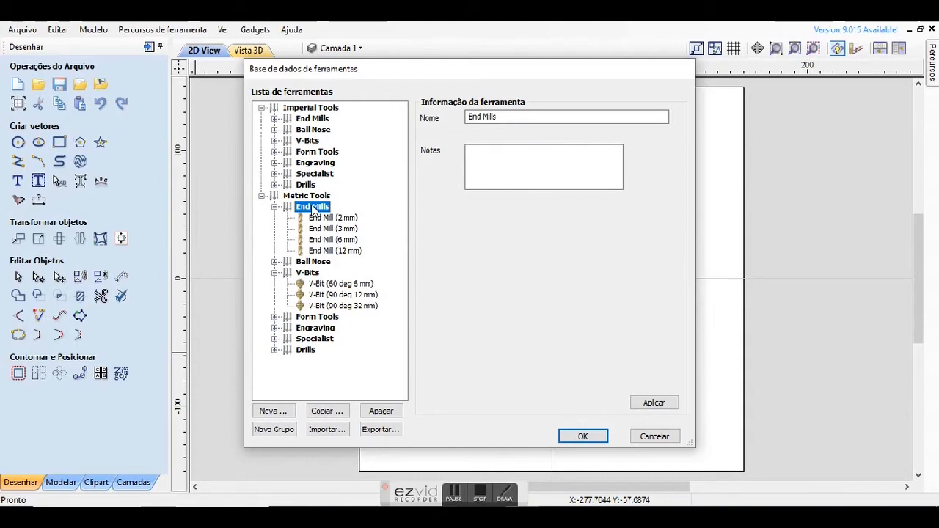
left_click(278, 415)
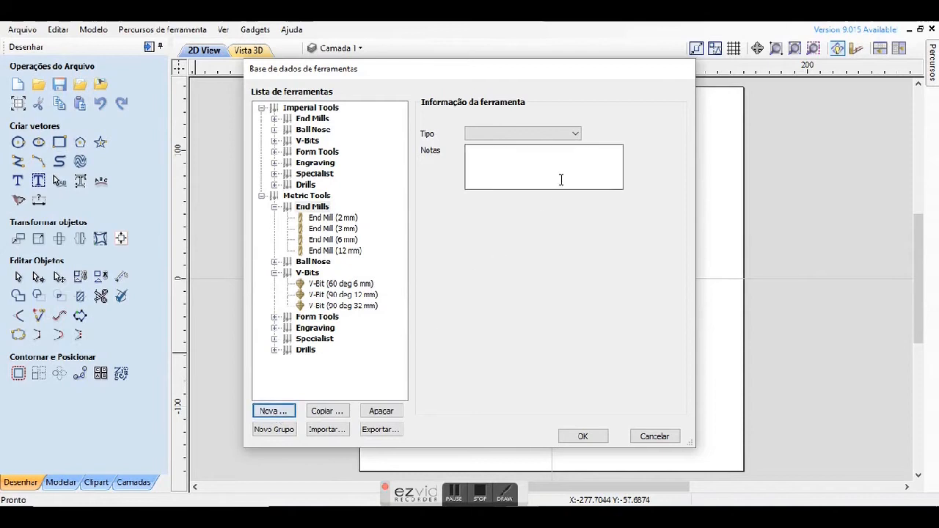
left_click(569, 136)
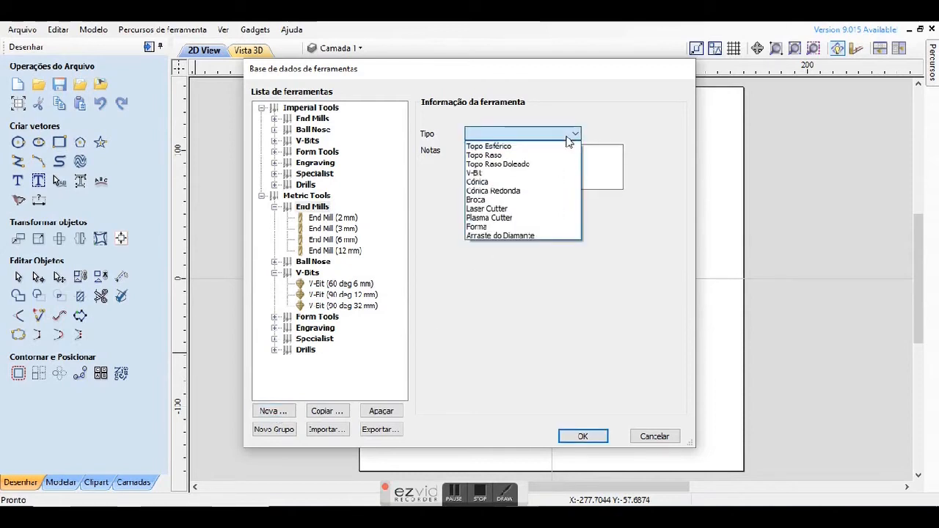
left_click(500, 155)
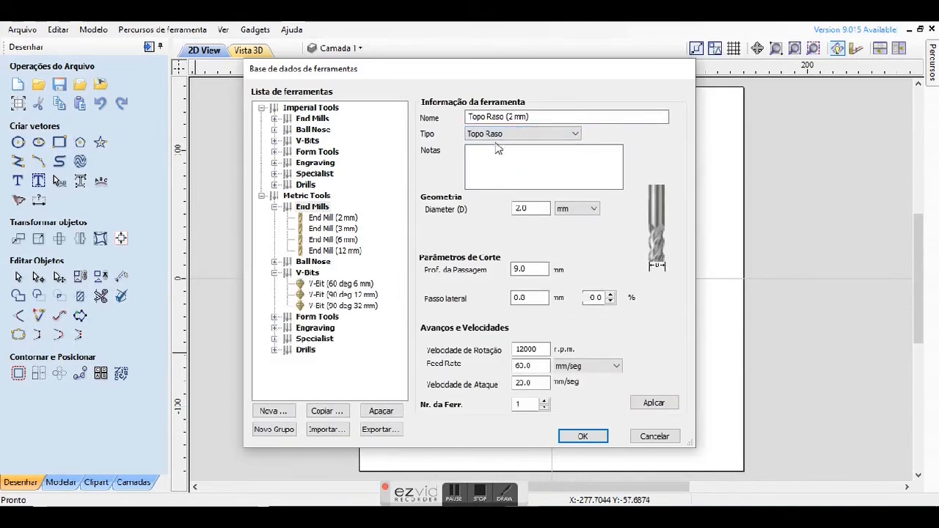
Step: Name the new tool "End Mill (4 mm)"
left_click(532, 121)
left_click(533, 118)
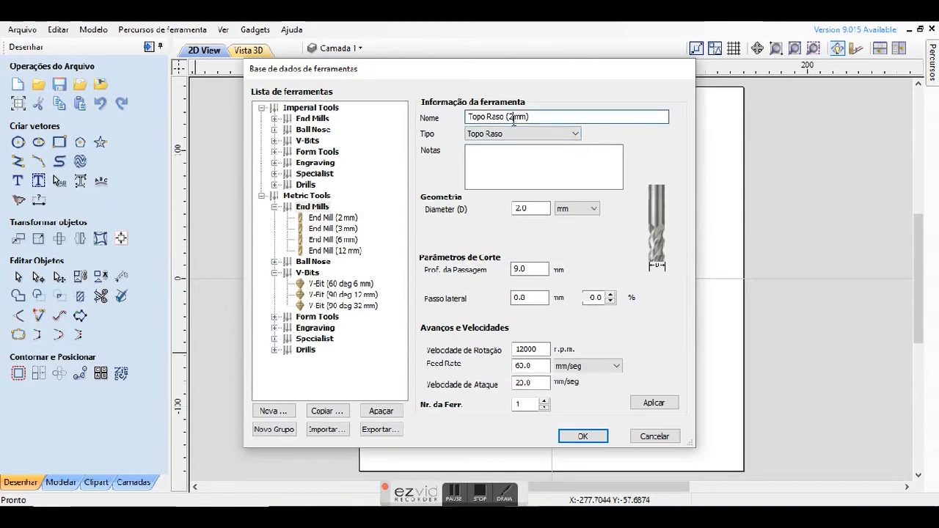
left_click_drag(513, 117, 508, 117)
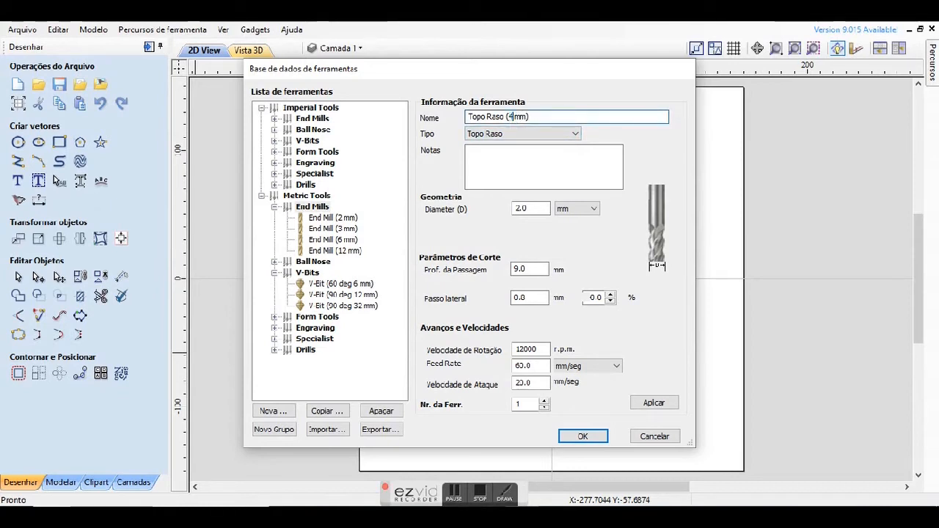
left_click_drag(504, 117, 470, 122)
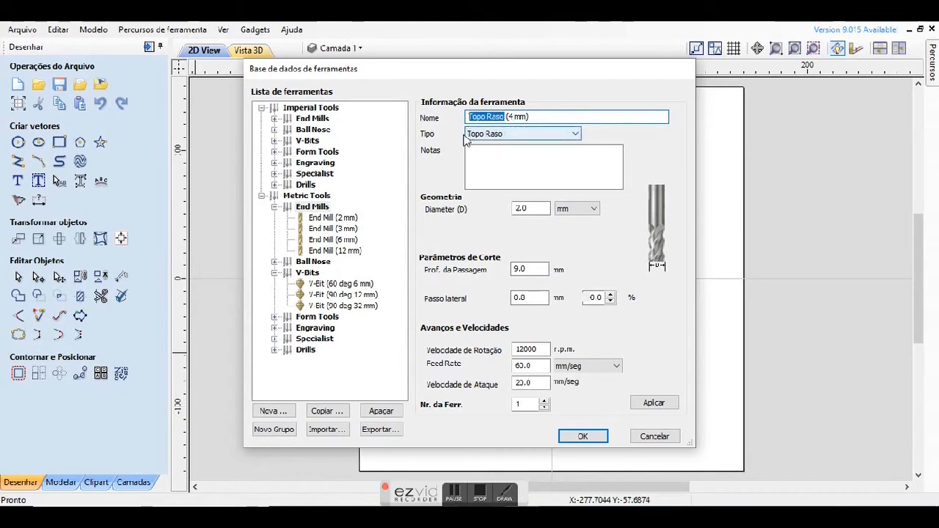
type("End Mill")
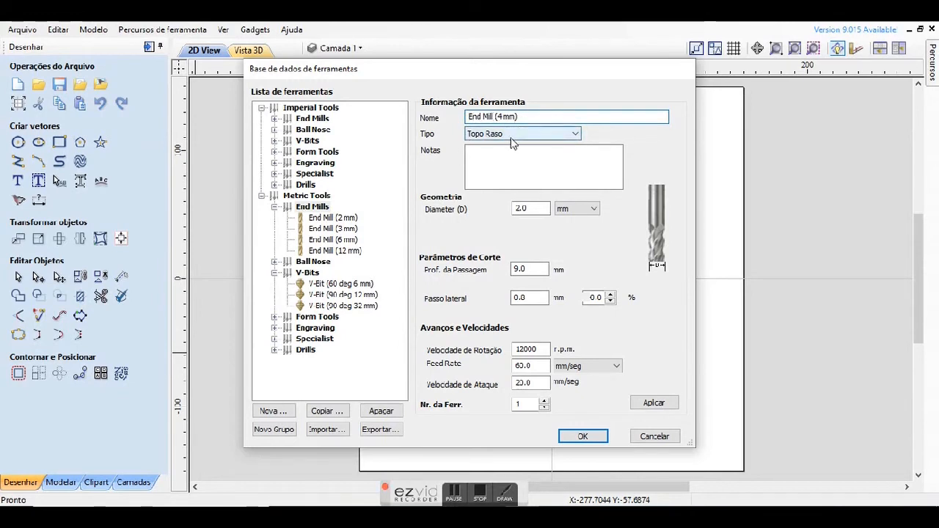
Step: Add the note "Fresa para recorte ou desbaste" to the new tool
left_click(512, 163)
type("Fresa para recor")
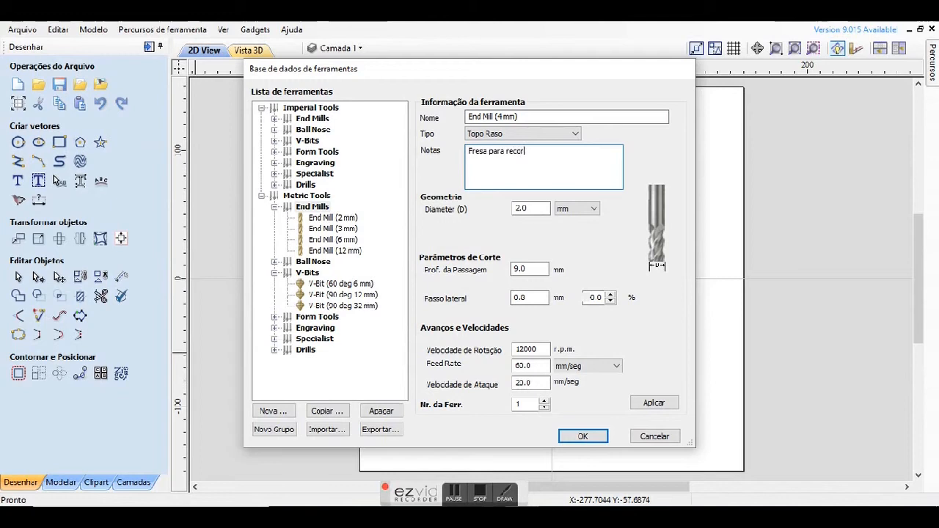
type("te ou desbaste")
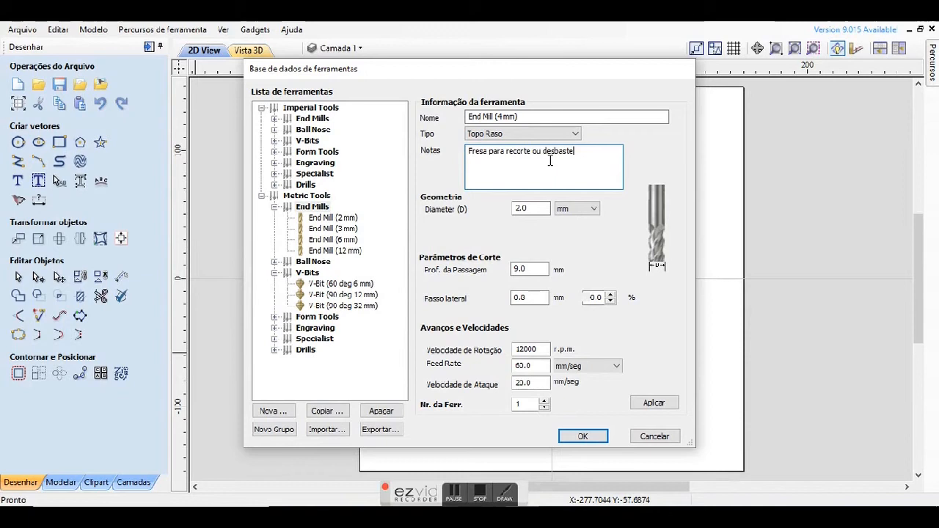
Step: Set the new tool's diameter to 4.0 mm and its pass depth to 9.0 mm
double_click(519, 212)
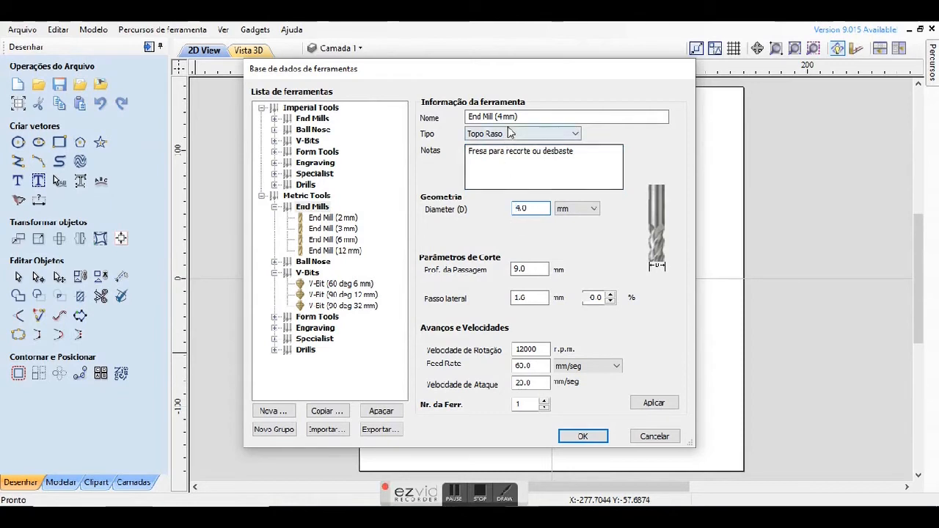
type("5")
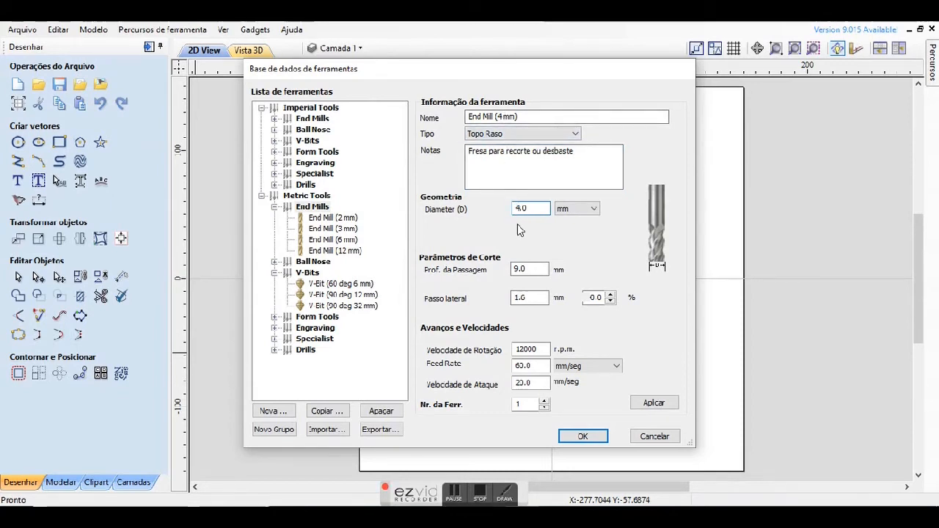
left_click_drag(513, 270, 519, 273)
type("9")
left_click(545, 297)
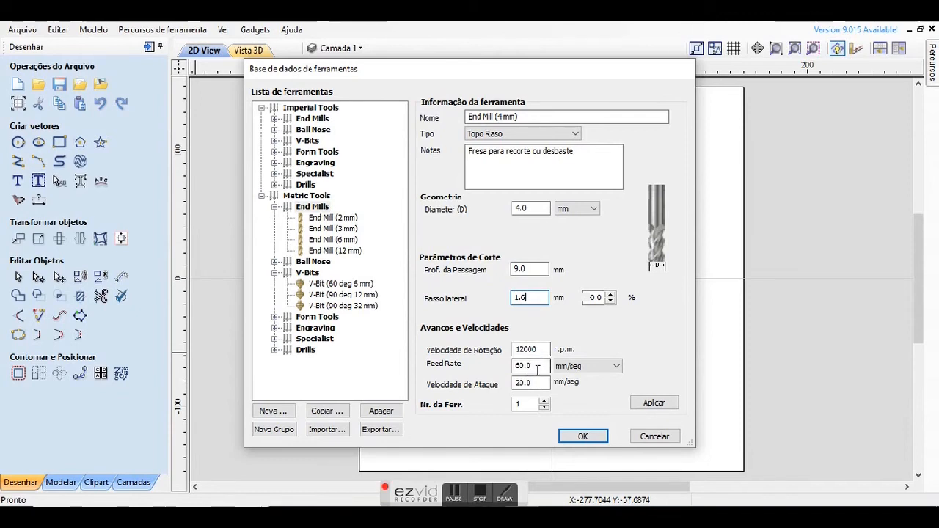
Step: Switch the tool's feed rate units to mm/min, then save the tool and close the tool database
left_click(593, 366)
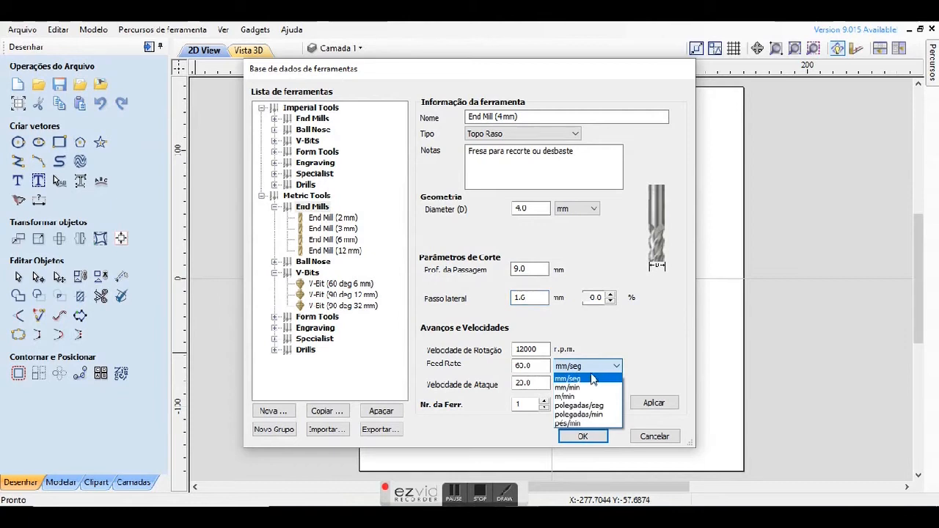
left_click(571, 388)
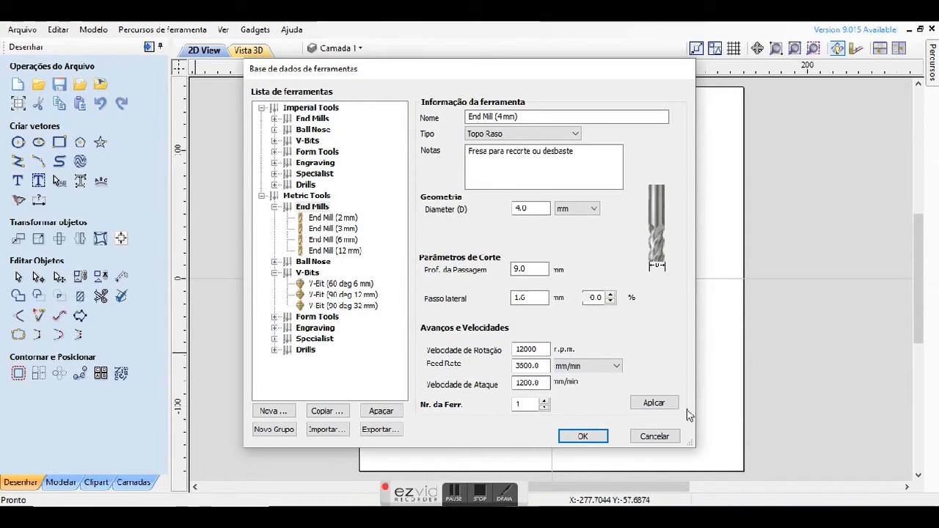
left_click(662, 405)
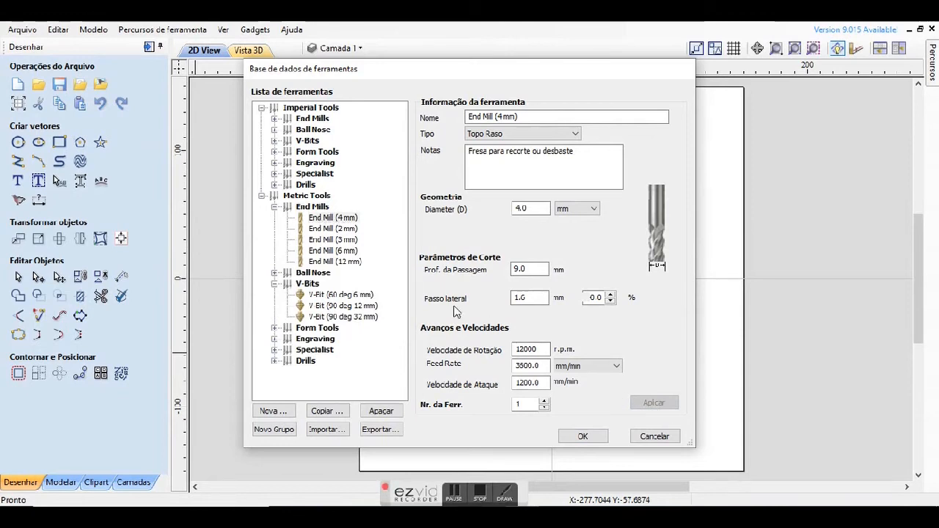
left_click(582, 437)
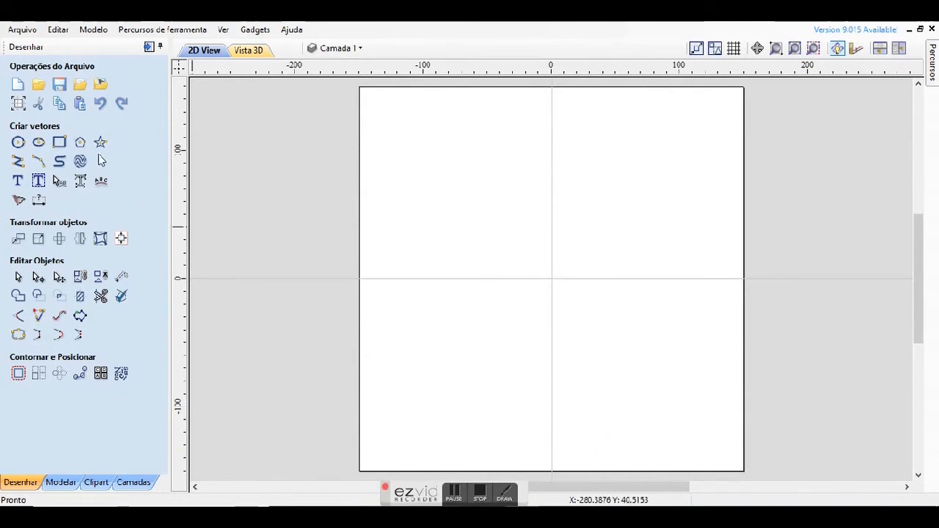
Step: Draw an ellipse about 180 mm wide and 110 mm high and centre it on the material's origin
left_click(38, 142)
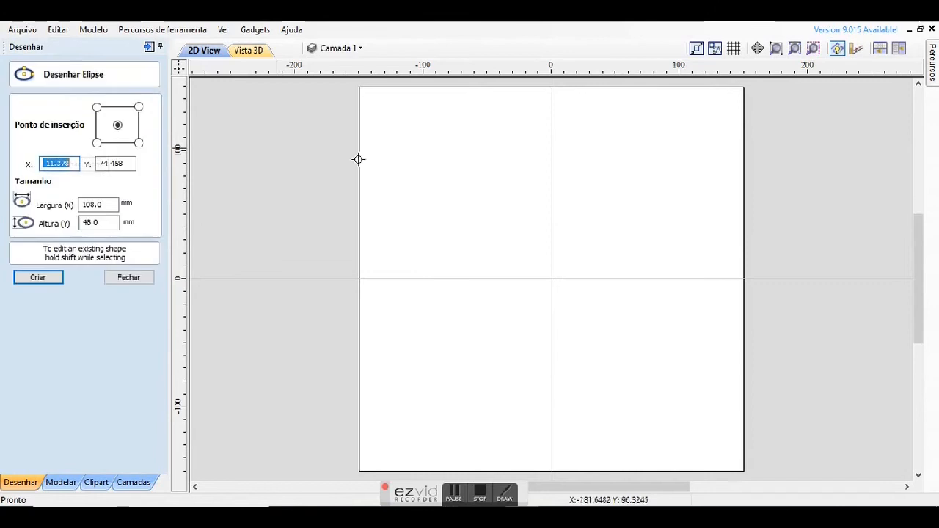
left_click_drag(488, 236, 602, 300)
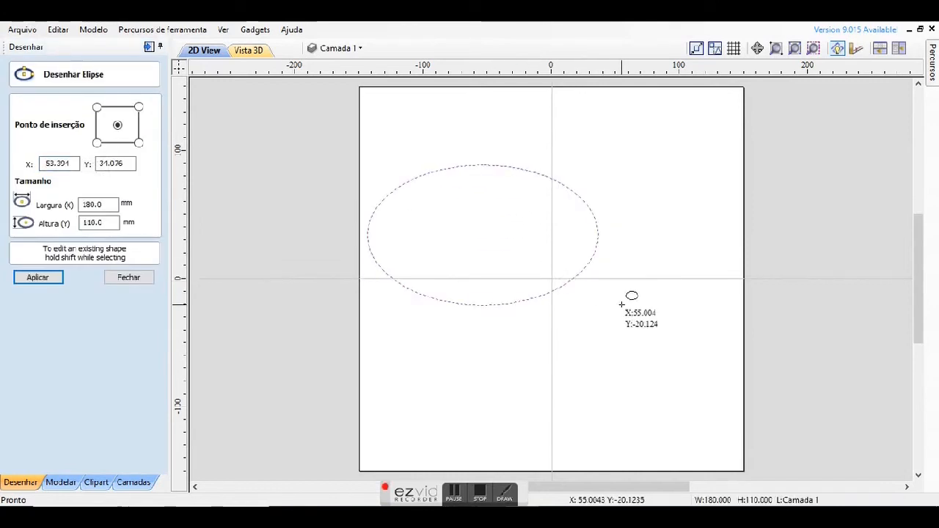
left_click(131, 279)
left_click(484, 302)
left_click_drag(479, 235, 552, 279)
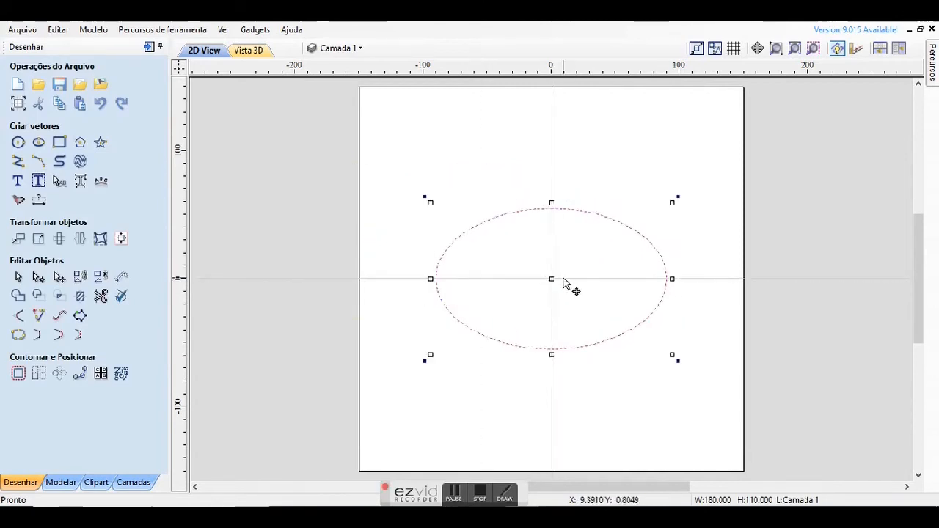
Step: Start a 2D profile toolpath for the ellipse and choose End Mill (4 mm) as its tool
mouse_move(933, 67)
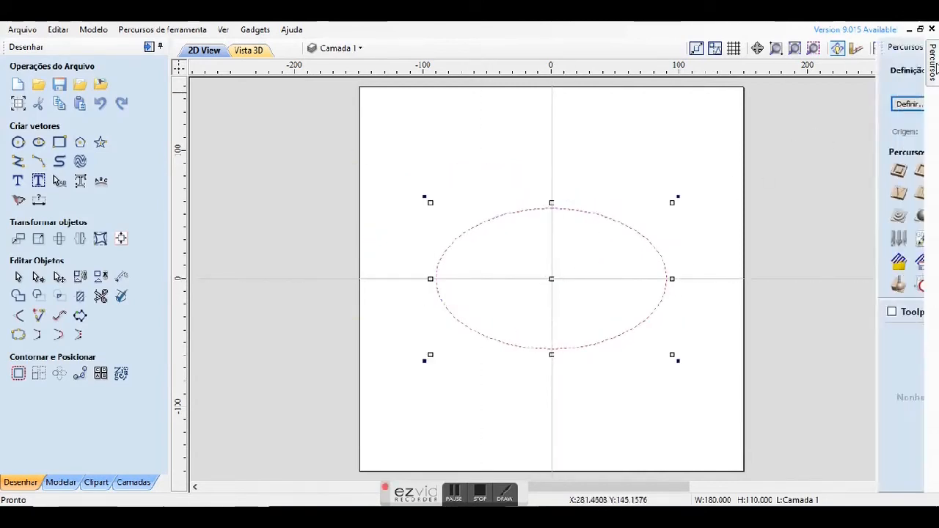
left_click(917, 46)
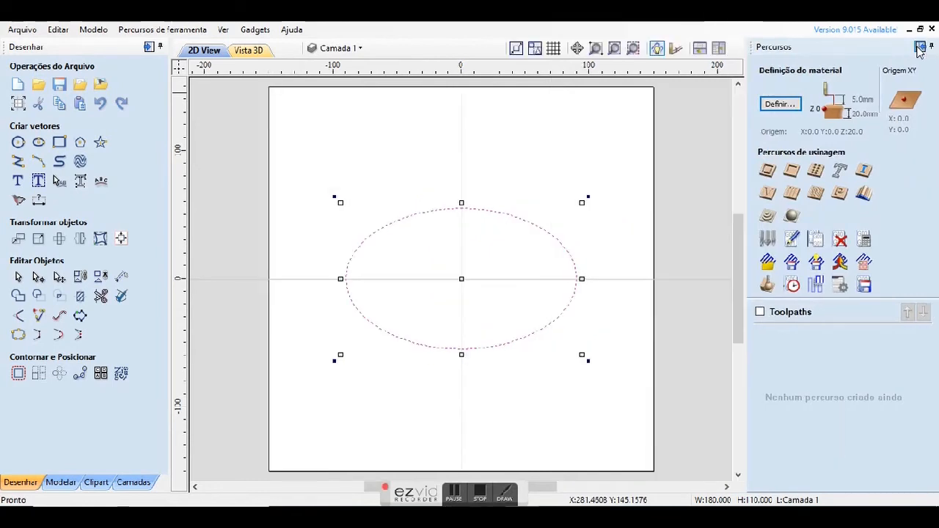
left_click(770, 173)
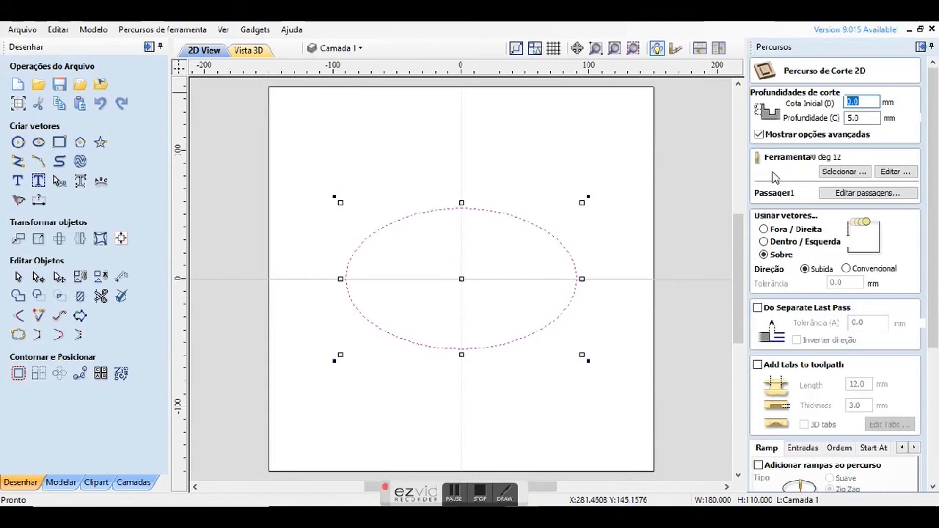
left_click(843, 173)
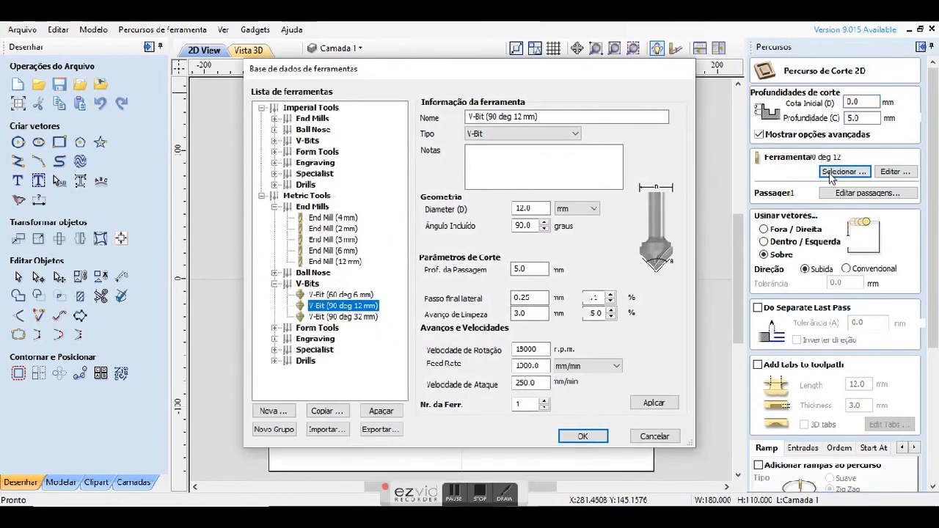
left_click(330, 221)
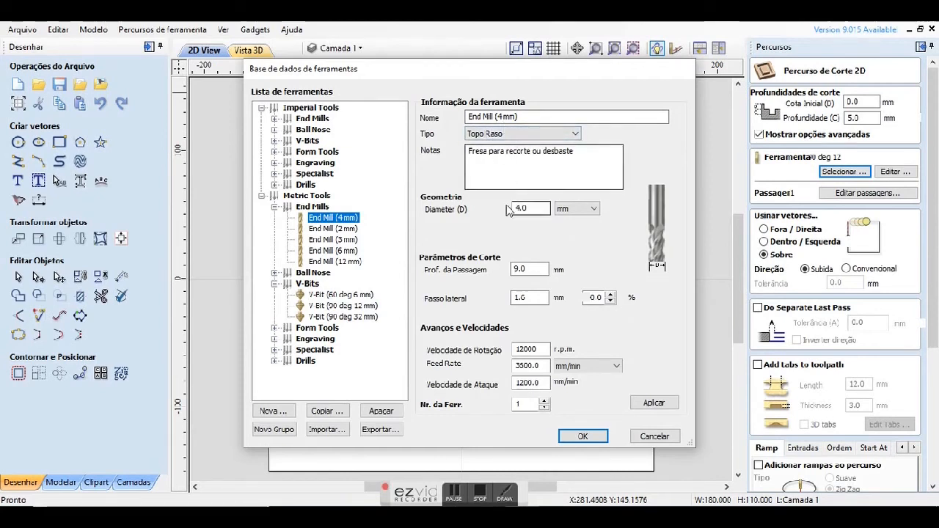
Step: Set the pass depth of End Mill (4 mm) to 2.0 mm and accept it as the toolpath's tool
left_click_drag(520, 269, 476, 272)
type("2")
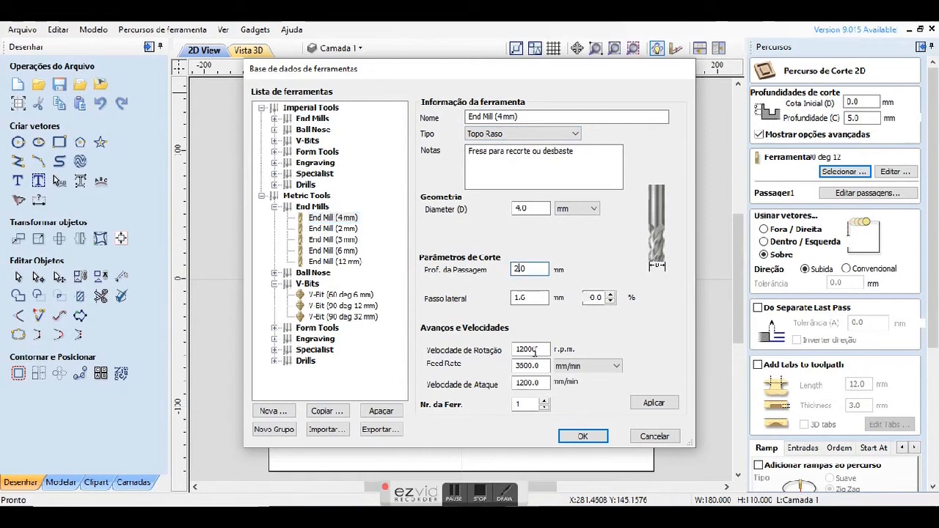
left_click(583, 437)
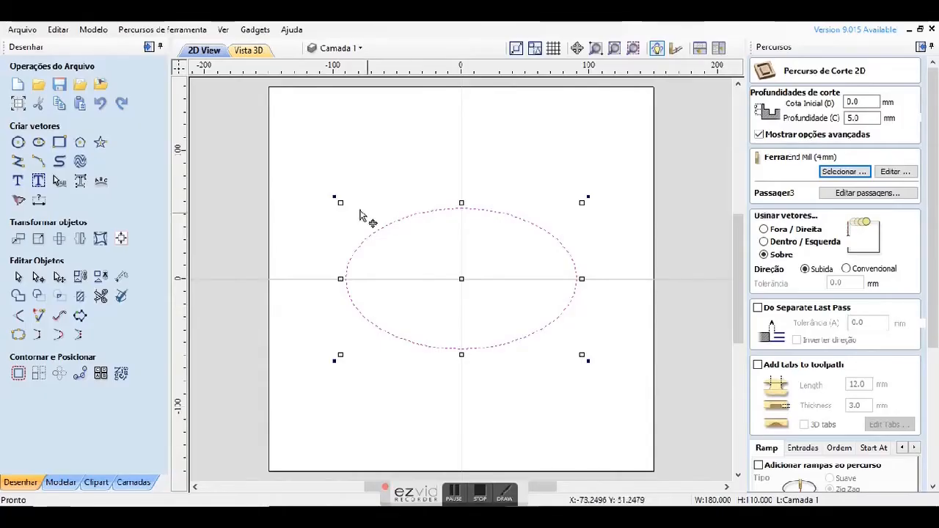
Step: Delete End Mill (4 mm) from the metric End Mills in the tool database and close the database
left_click(176, 31)
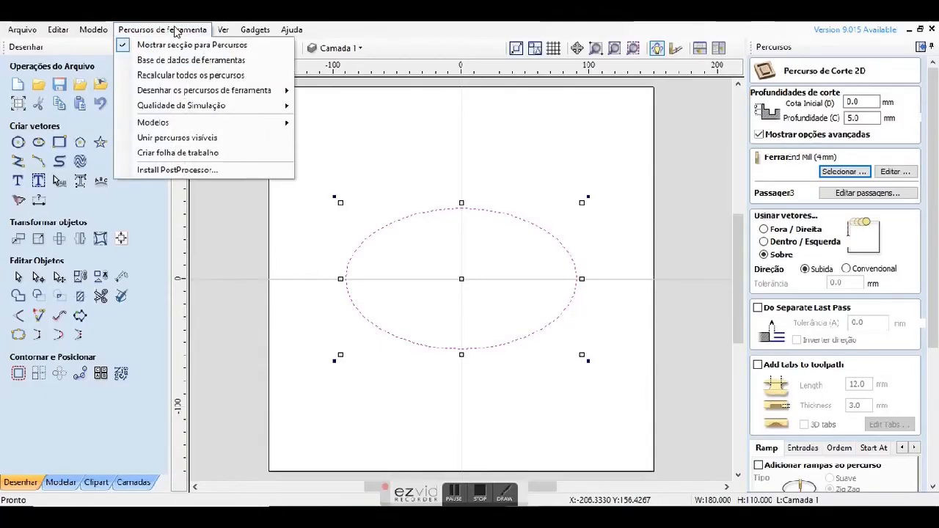
left_click(184, 63)
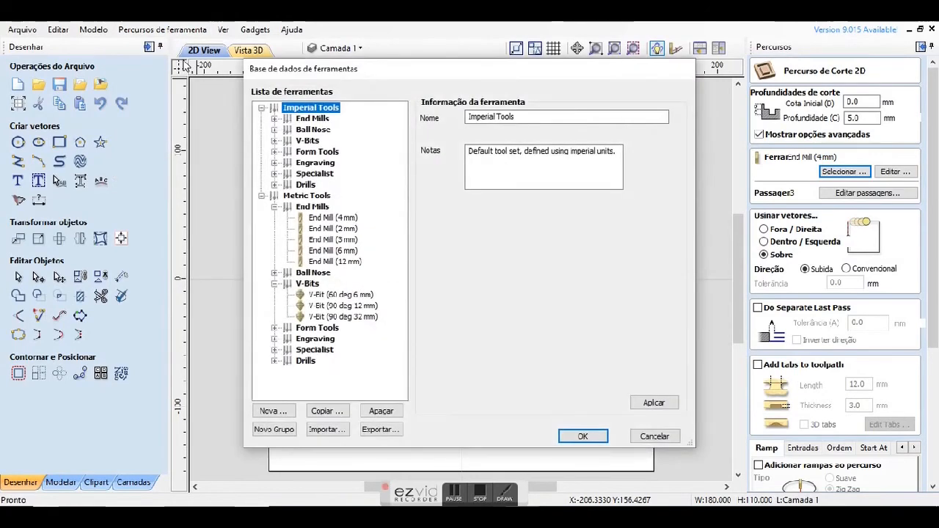
left_click(321, 218)
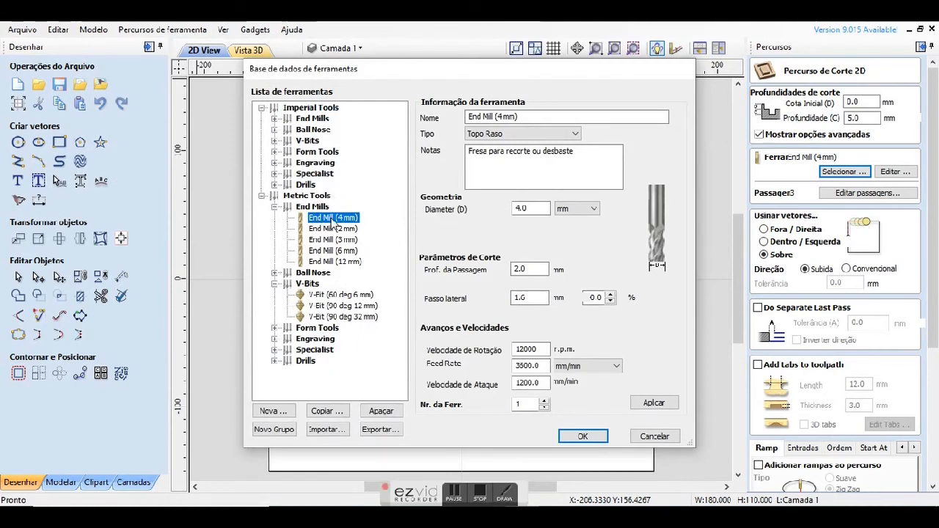
left_click(385, 412)
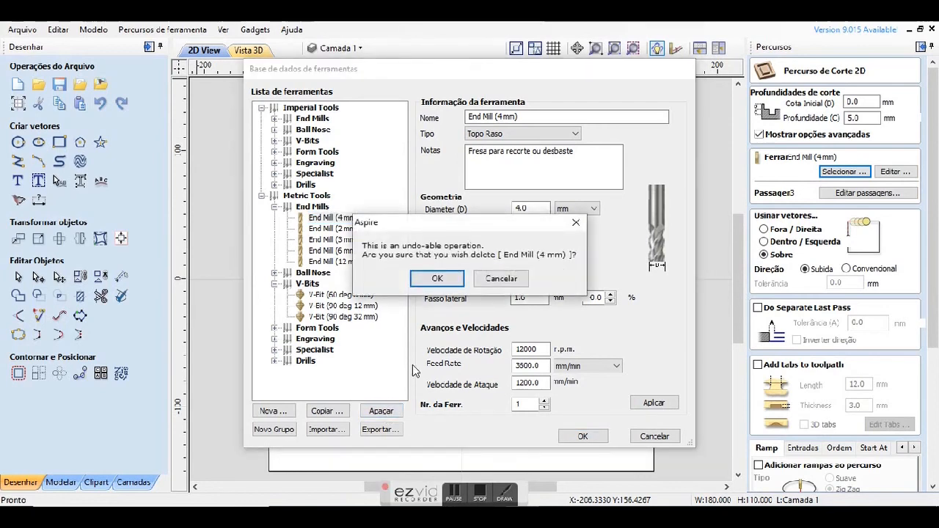
left_click(437, 279)
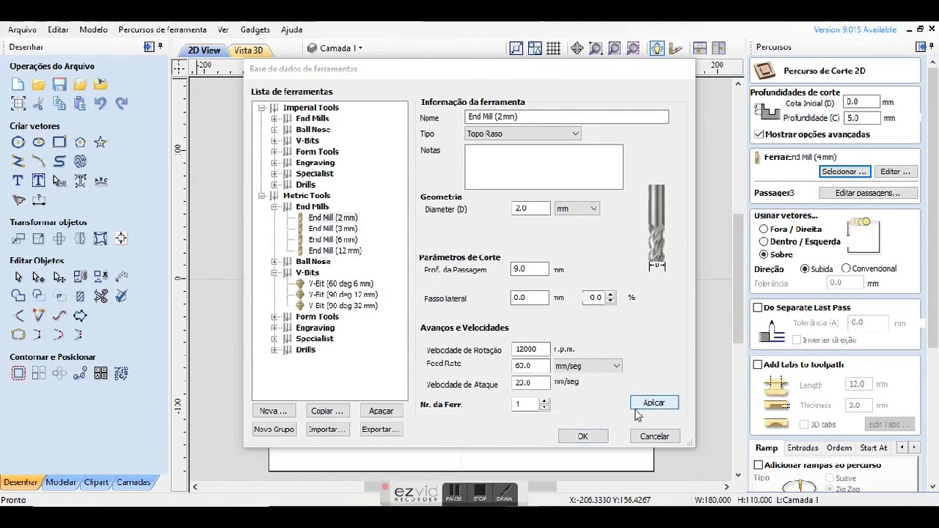
left_click(601, 437)
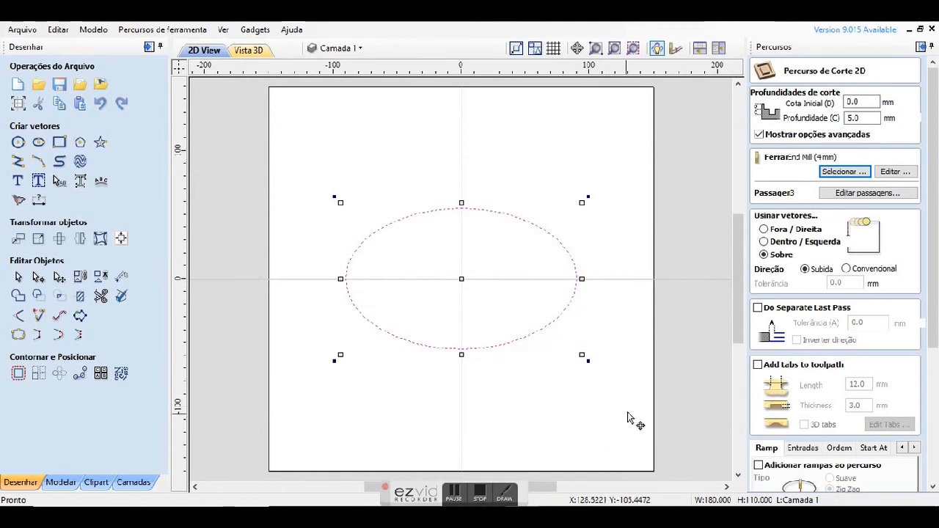
Step: Open the tool selection of the 2D profile toolpath to check the remaining end mills
left_click(845, 172)
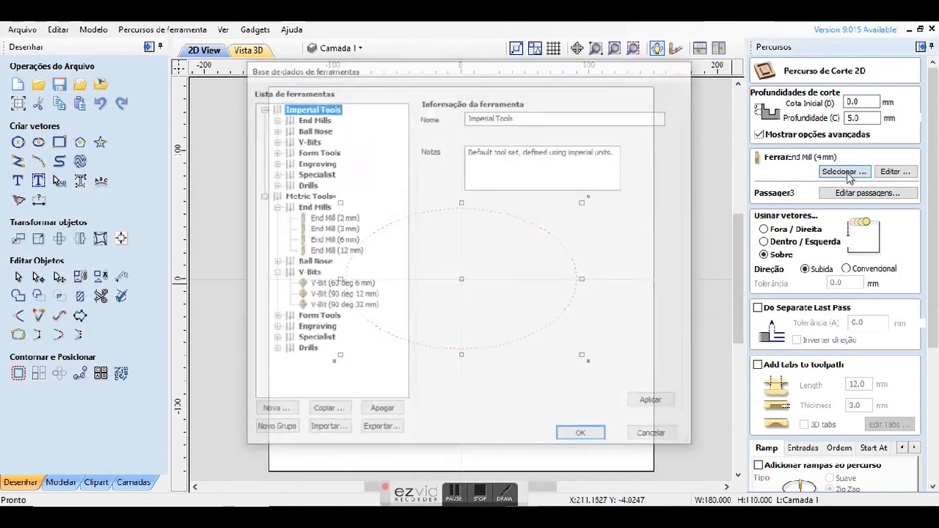